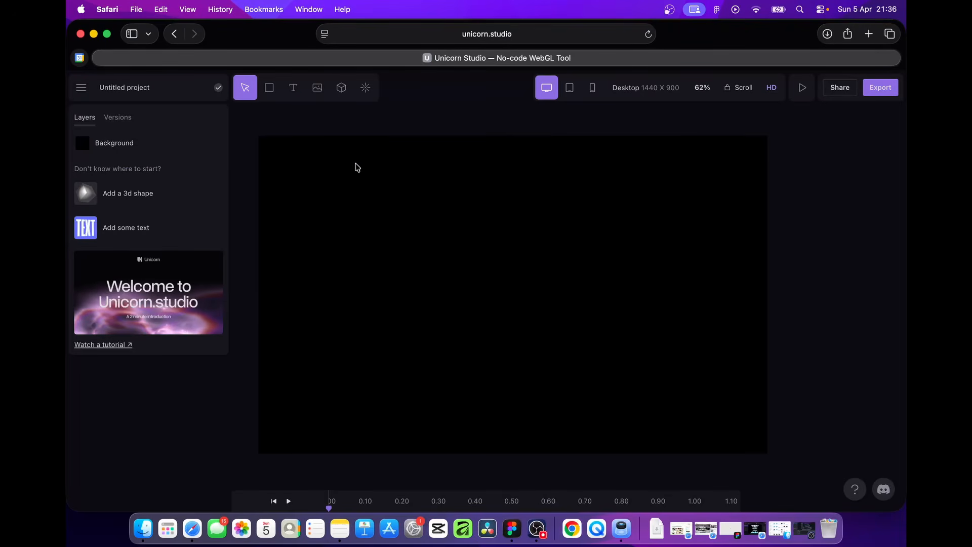
Add a text box reading PANTER VISION, with each word on its own line
click(294, 89)
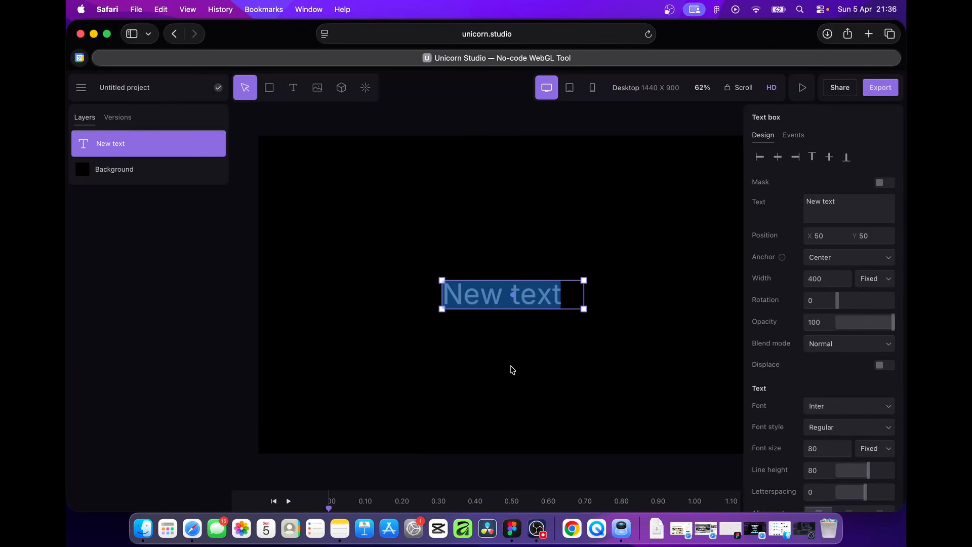
text(PANTER)
key(Return)
text(VISION)
click(553, 226)
click(554, 278)
Centre-align the PANTER VISION text and set its fill to white (FFFFFF)
scroll(803, 386, down, 5)
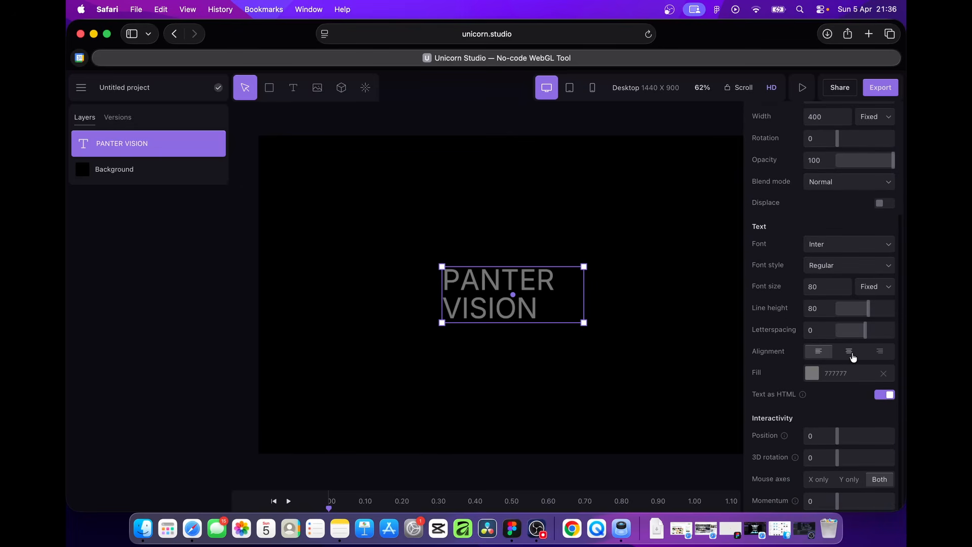
click(850, 356)
click(812, 373)
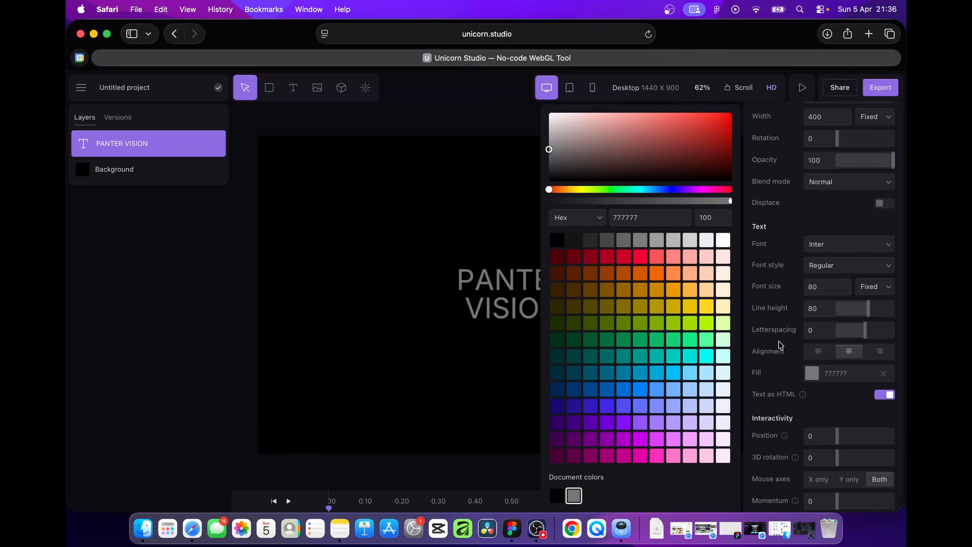
click(723, 240)
click(795, 262)
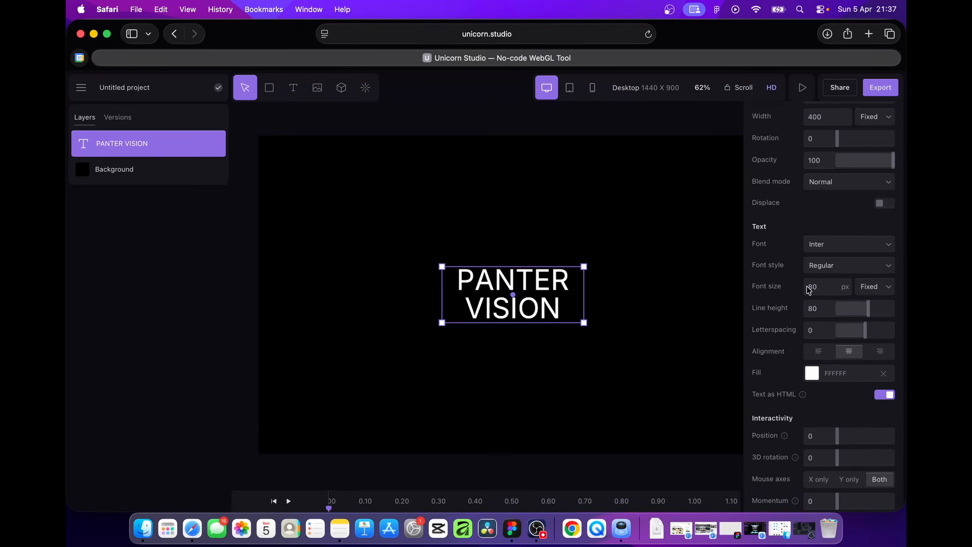
Enlarge the PANTER VISION text in the Moul font to size 173, line height 173, with a 1130-wide text box
drag(807, 289, 679, 292)
drag(533, 256, 533, 210)
scroll(811, 355, down, 5)
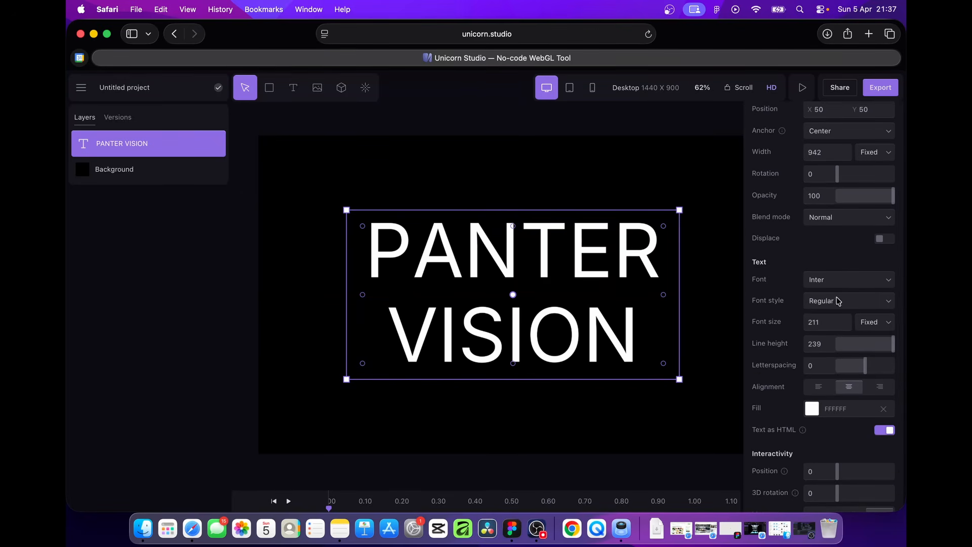
click(849, 280)
text(moul)
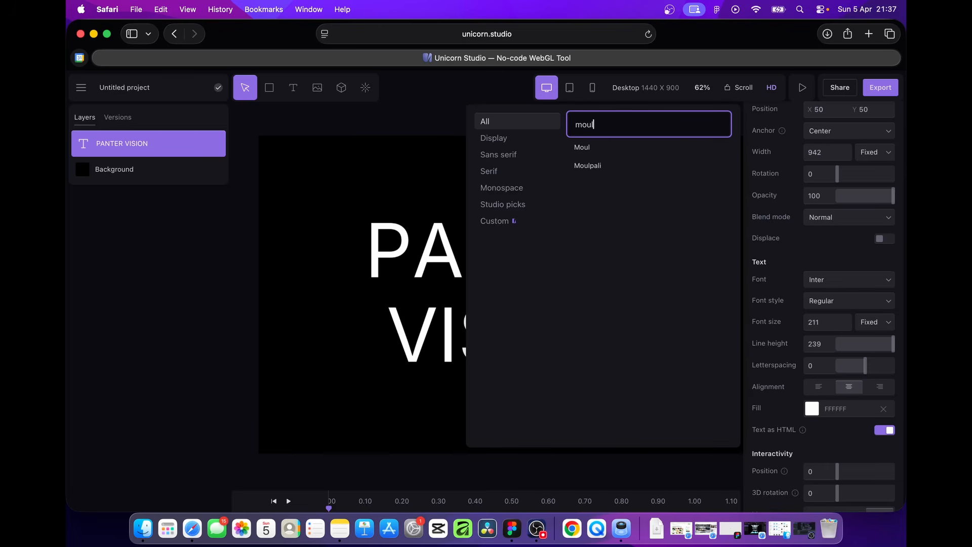
click(583, 148)
click(816, 322)
drag(804, 324, 792, 325)
click(521, 318)
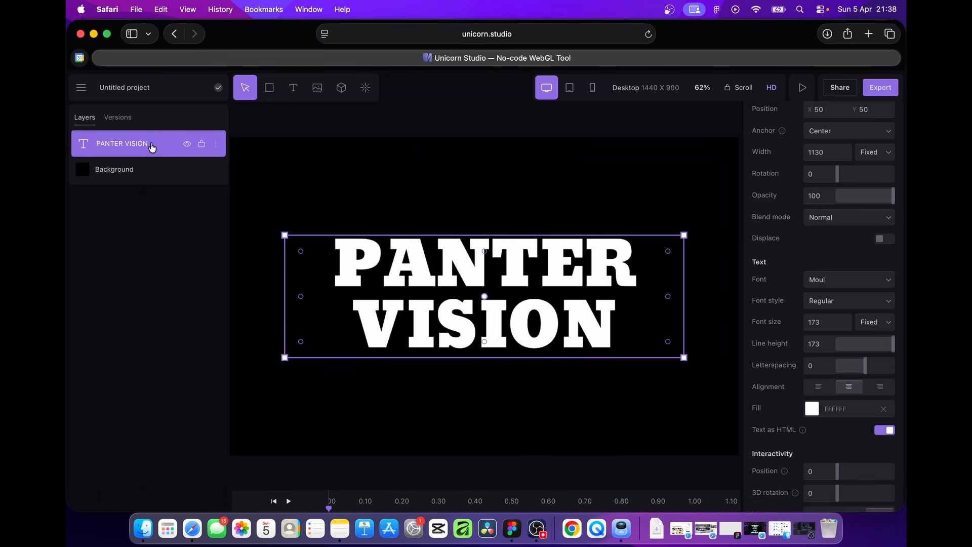
Add a Chromatic aberration effect to the PANTER VISION text layer
click(216, 145)
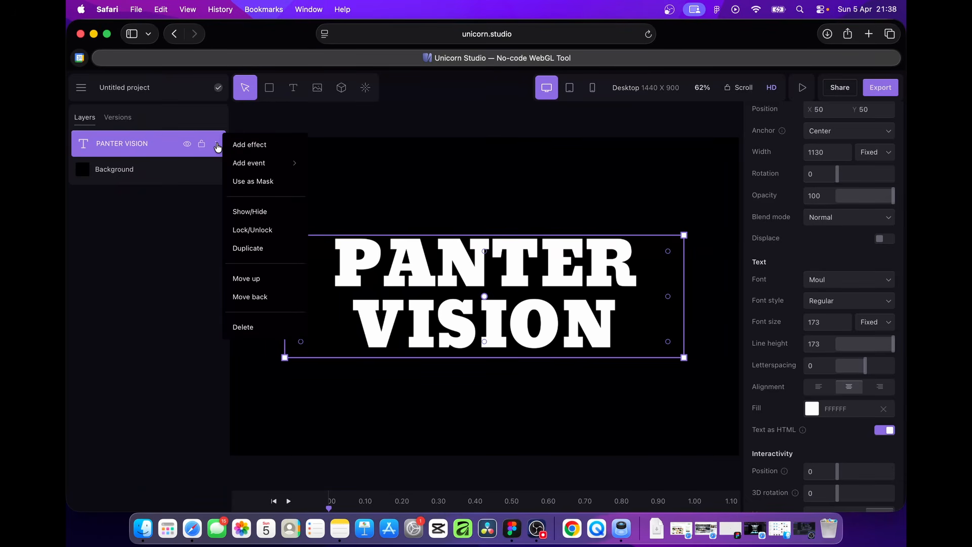
click(267, 148)
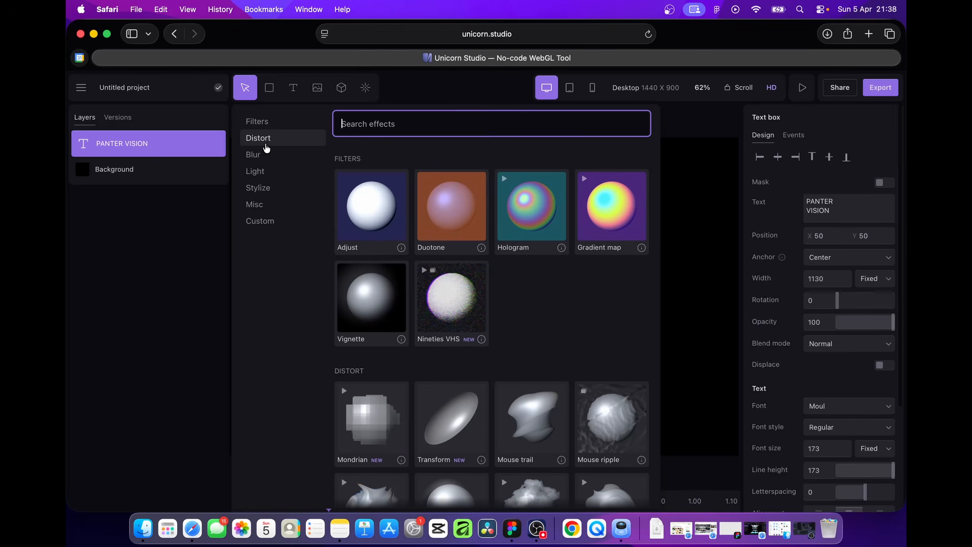
text(chrom)
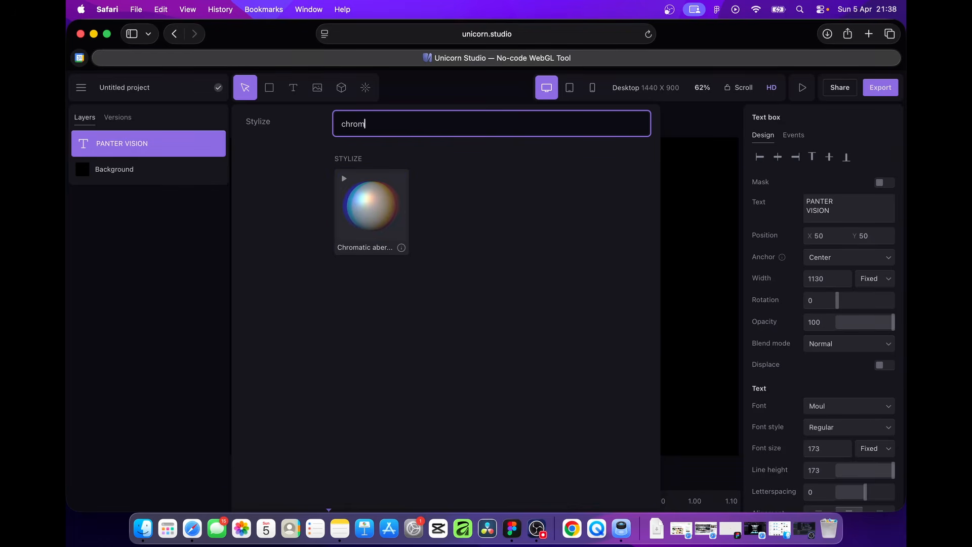
click(379, 211)
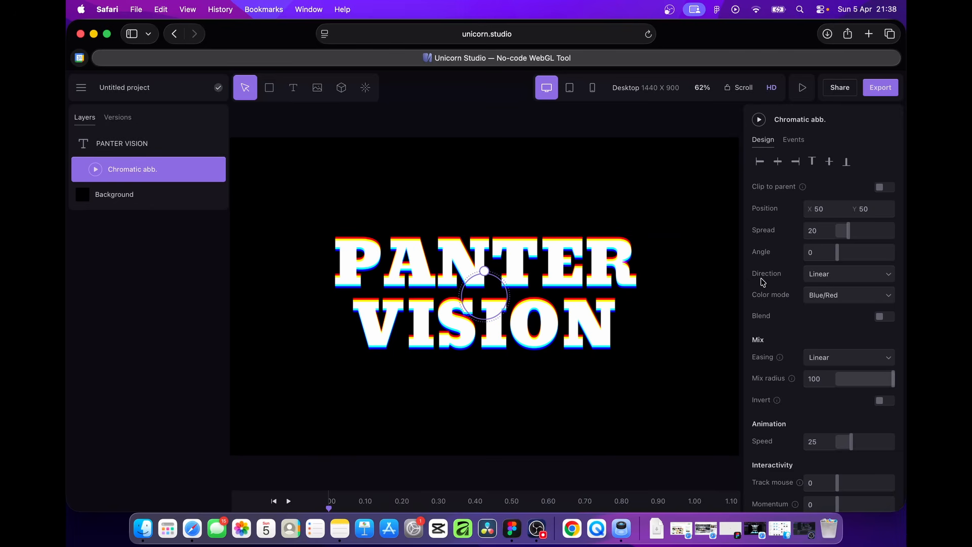
Set the chromatic aberration to Radial direction with a spread of 35 and Blend enabled
click(831, 275)
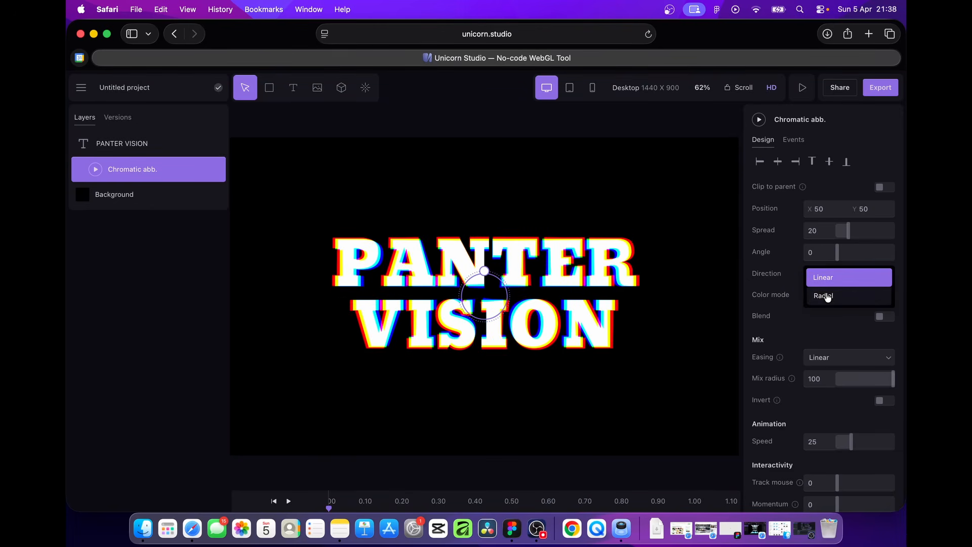
click(824, 296)
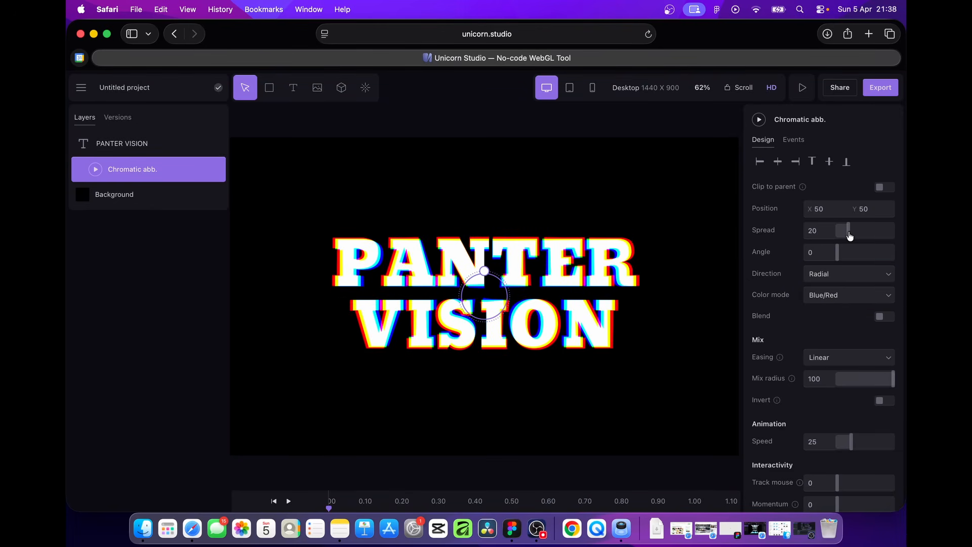
drag(851, 236, 854, 236)
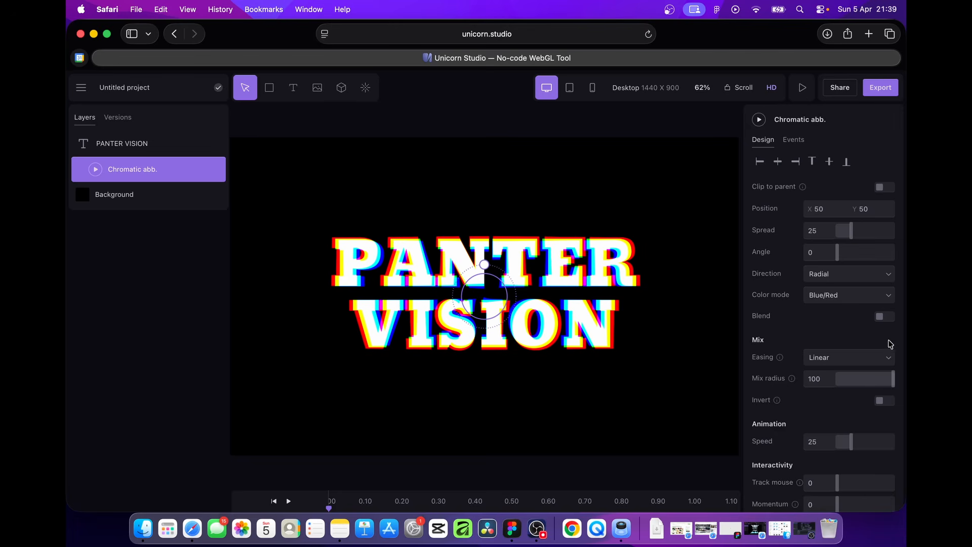
click(886, 318)
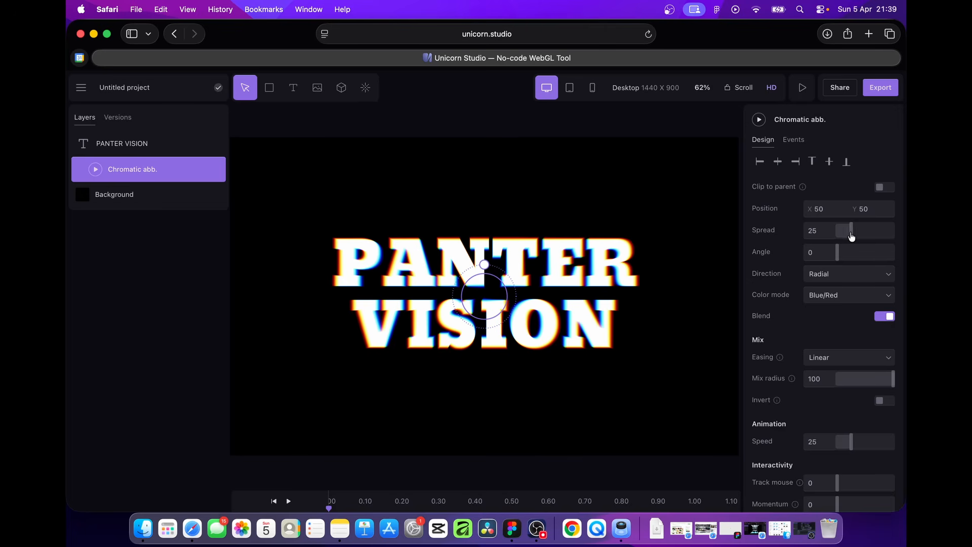
mouse_move(853, 236)
mouse_down()
mouse_move(871, 236)
mouse_move(858, 235)
mouse_up()
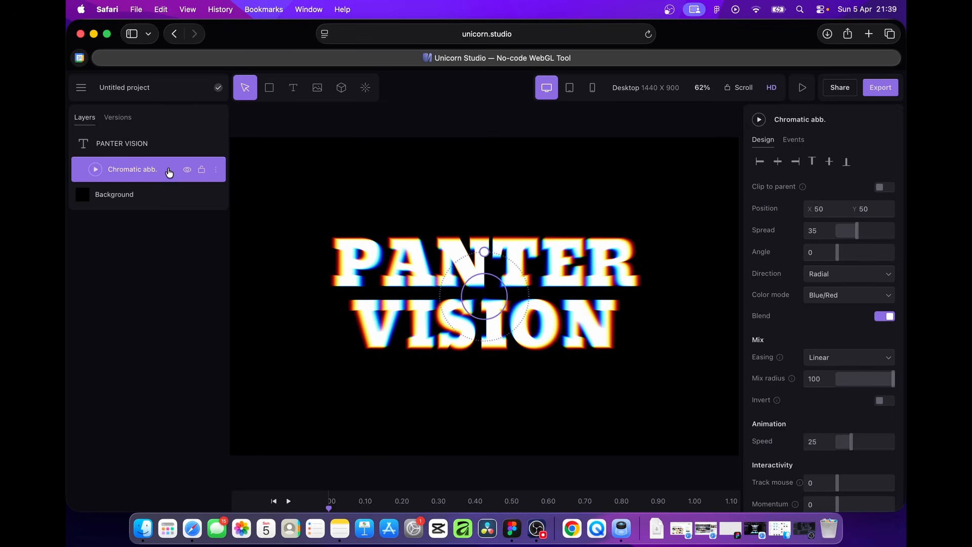
Add a playing Replicate effect to the PANTER VISION text, with spacing 95 and animation speed 11
click(145, 147)
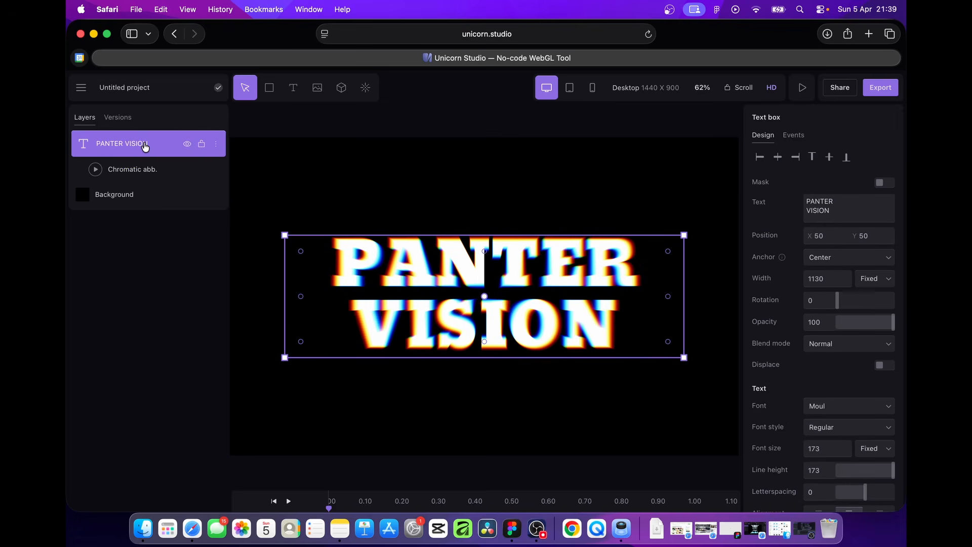
click(217, 145)
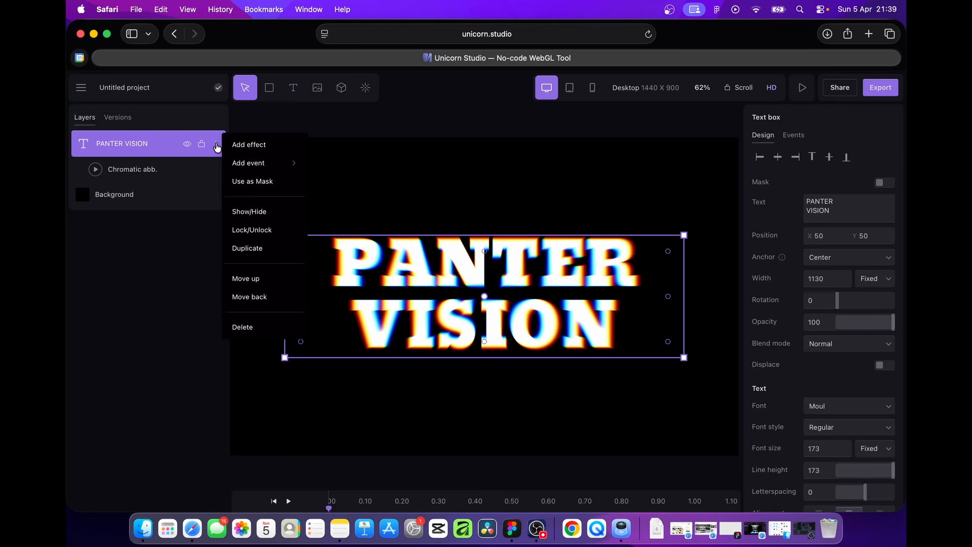
click(249, 146)
text(re)
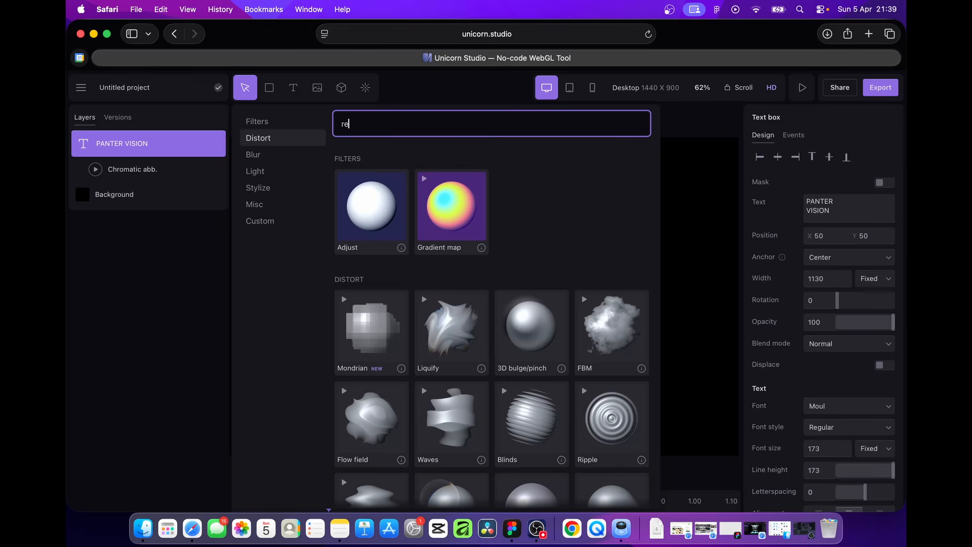
text(plicat)
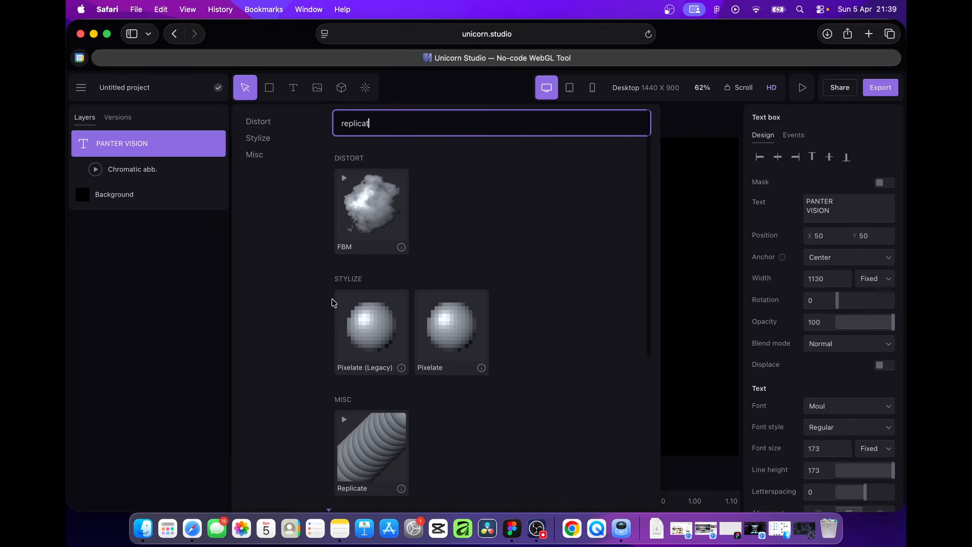
scroll(334, 324, down, 3)
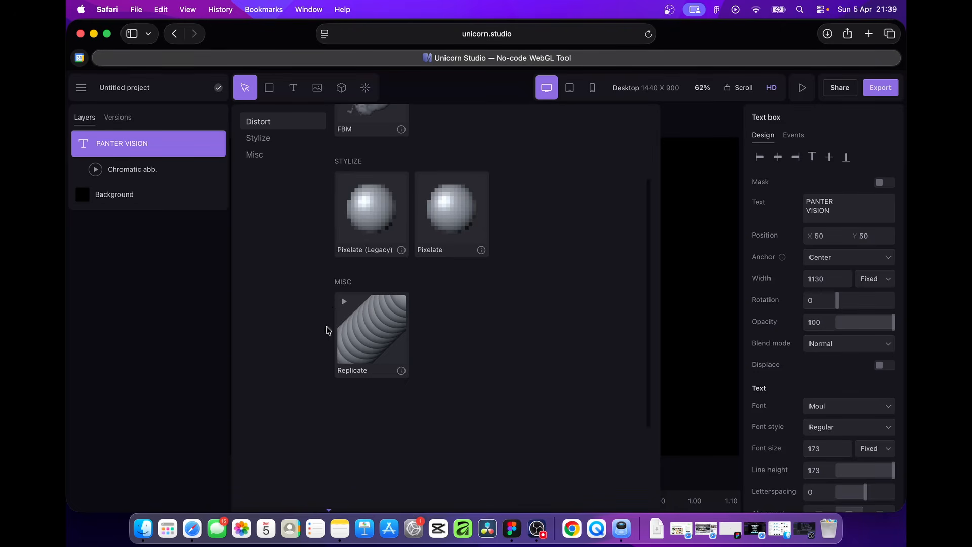
click(380, 331)
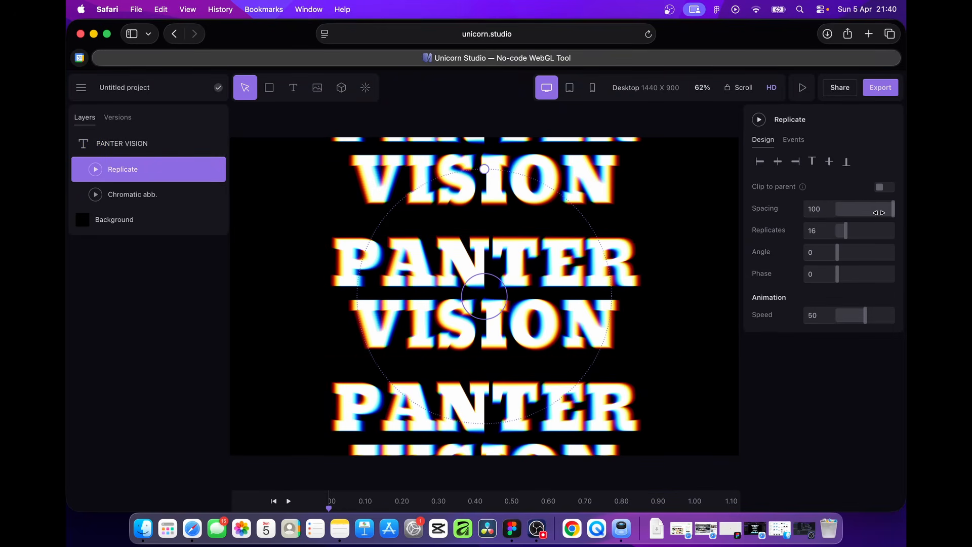
mouse_move(892, 215)
mouse_down()
mouse_move(861, 214)
mouse_move(906, 215)
mouse_move(892, 215)
mouse_up()
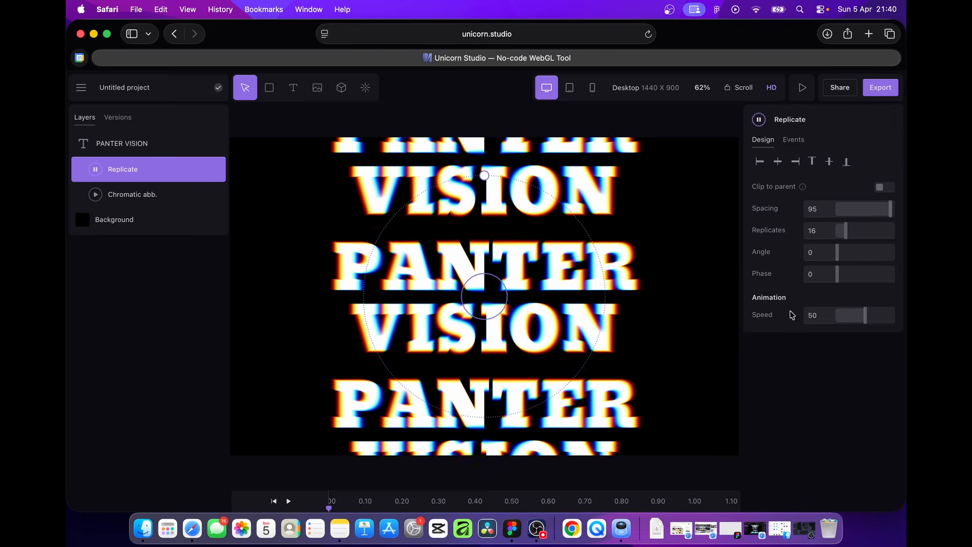
drag(866, 316, 844, 323)
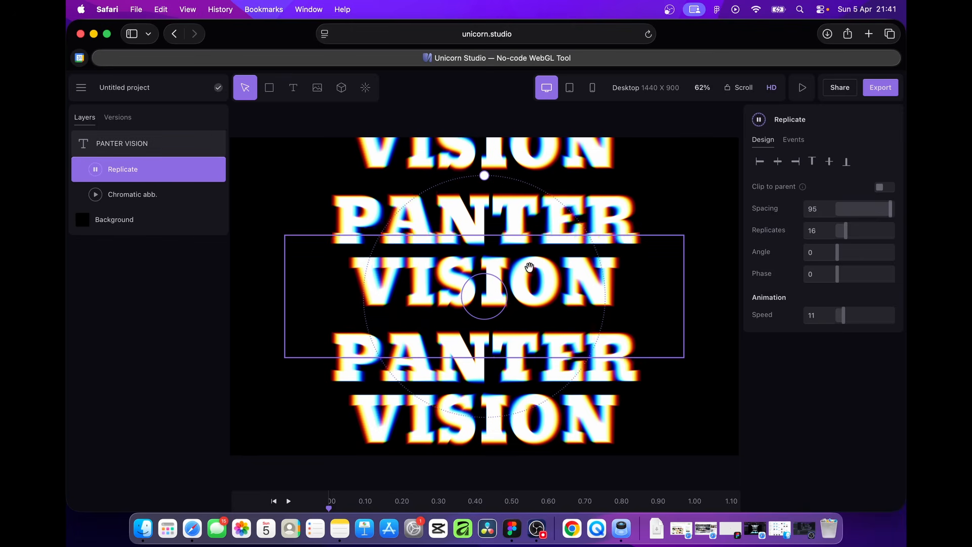
Add a Stretch effect and move it out of the text's effects to sit above the PANTER VISION layer
click(135, 146)
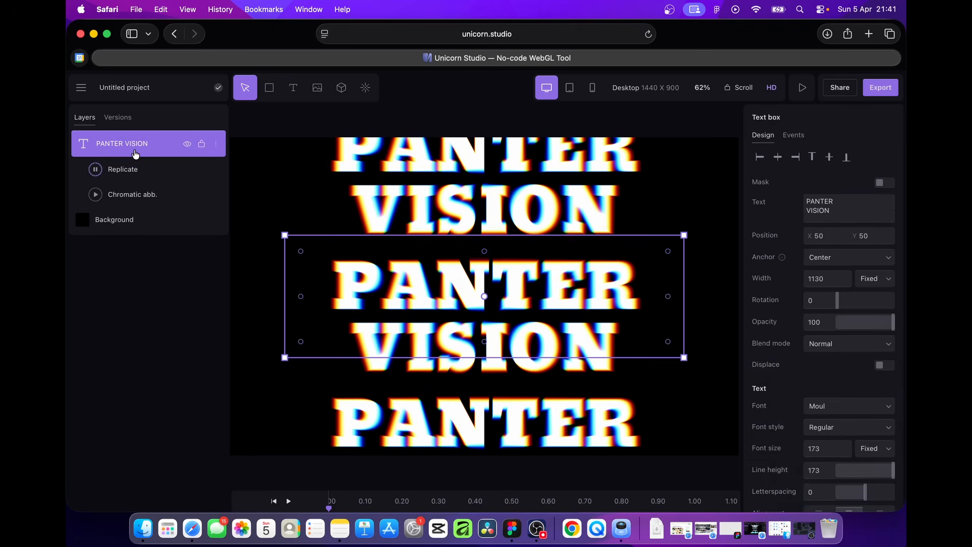
click(365, 88)
text(stretch)
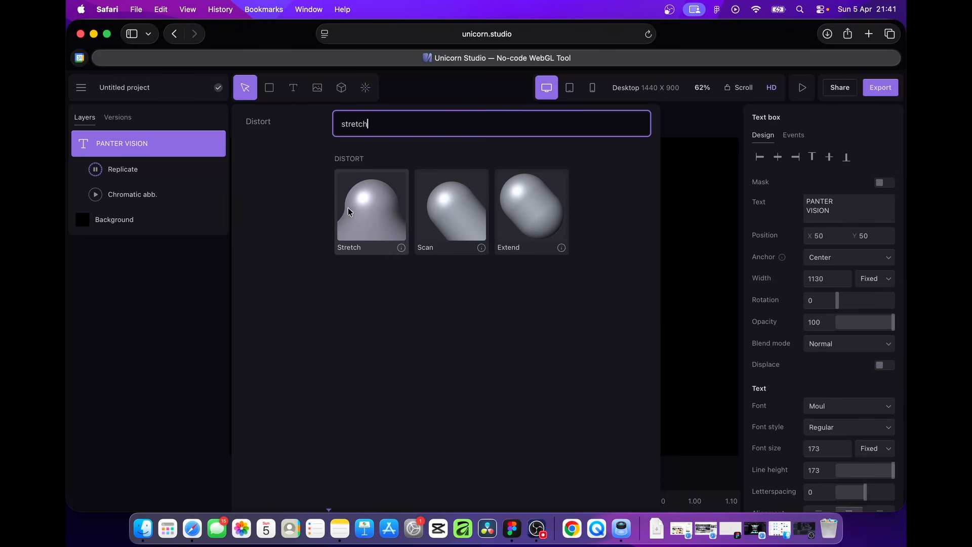
click(375, 213)
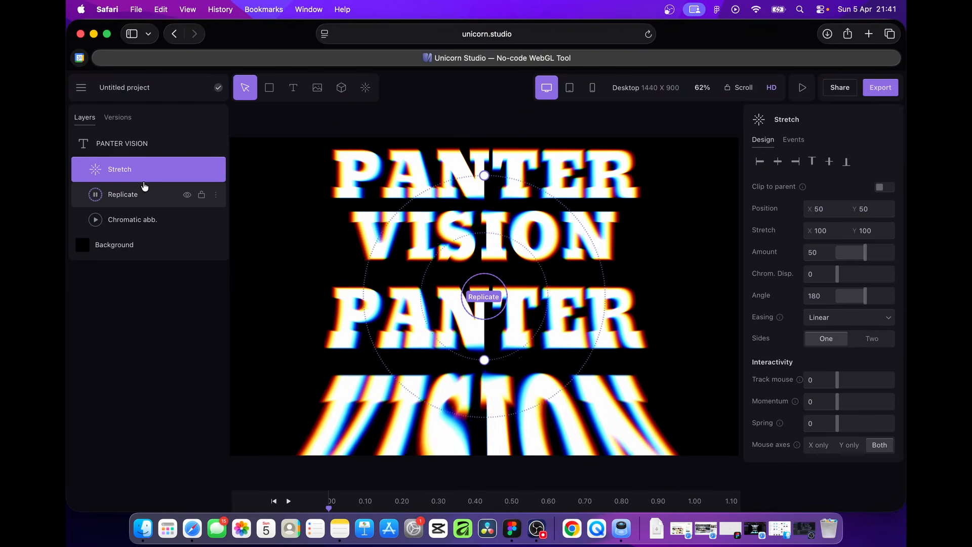
drag(146, 173, 146, 139)
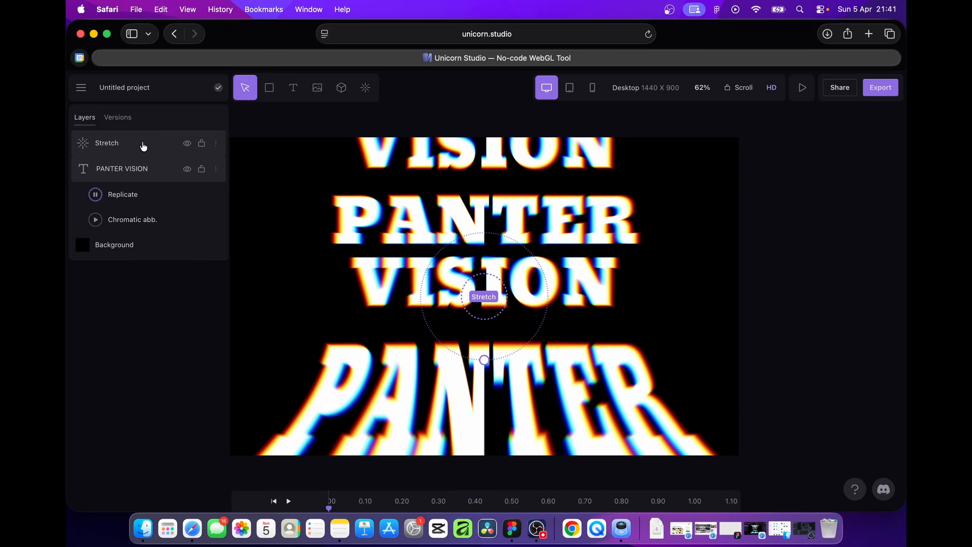
Set the Stretch effect to X 108 and Y 179, applied on two sides
click(144, 145)
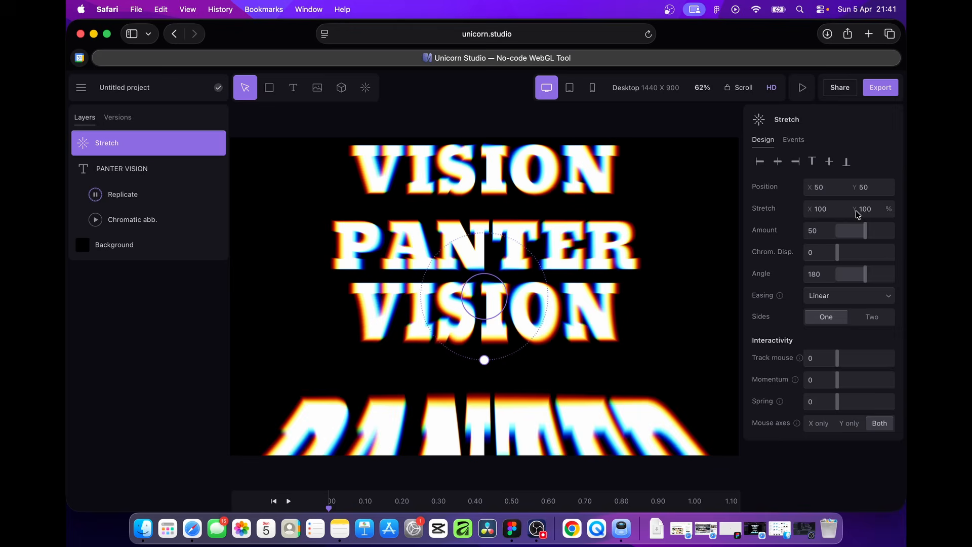
drag(861, 210, 906, 202)
mouse_move(819, 209)
mouse_down()
mouse_move(861, 209)
mouse_move(802, 213)
mouse_move(819, 208)
mouse_up()
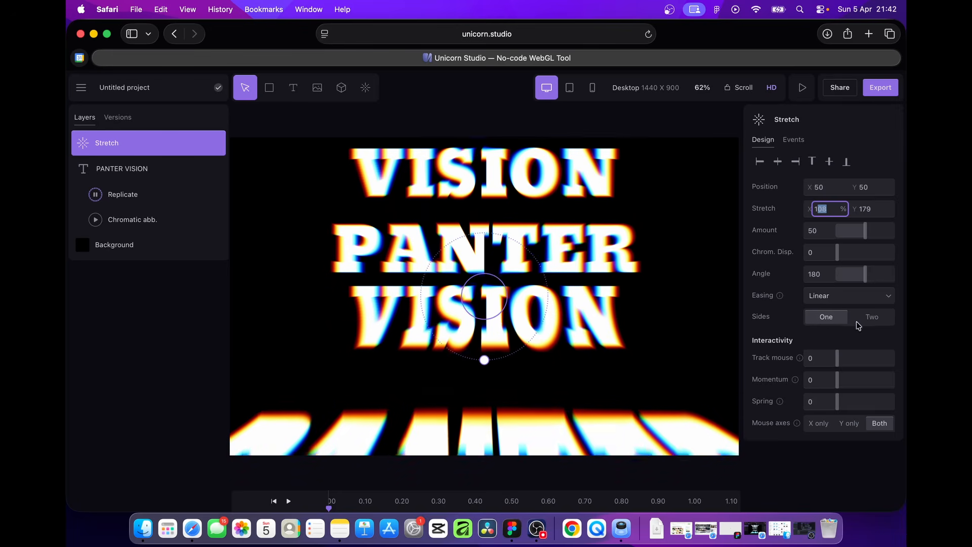
click(882, 321)
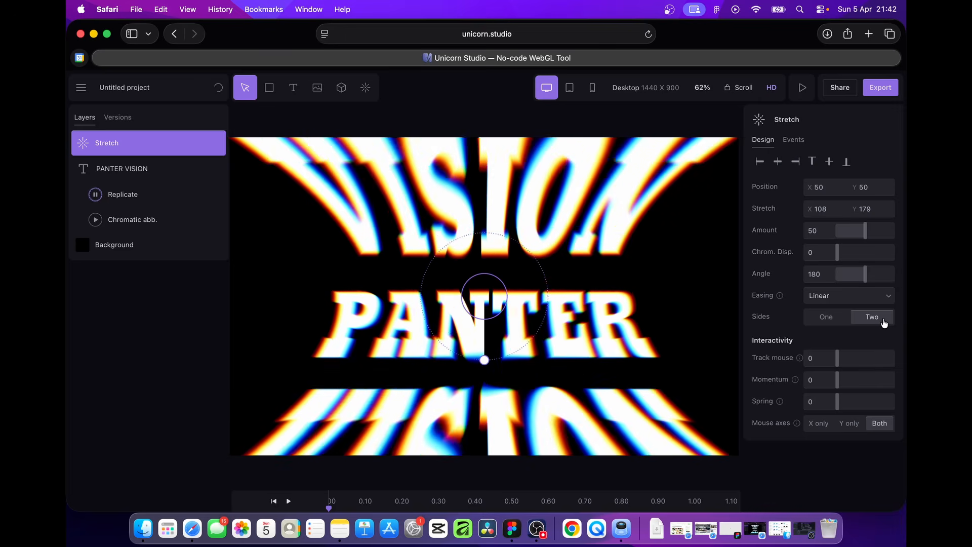
Set the Stretch effect's amount to 14 and its stretch values to X 400 and Y 1000
mouse_move(861, 208)
mouse_down()
mouse_move(886, 208)
mouse_move(864, 231)
mouse_move(845, 231)
mouse_move(858, 208)
mouse_up()
text(1000)
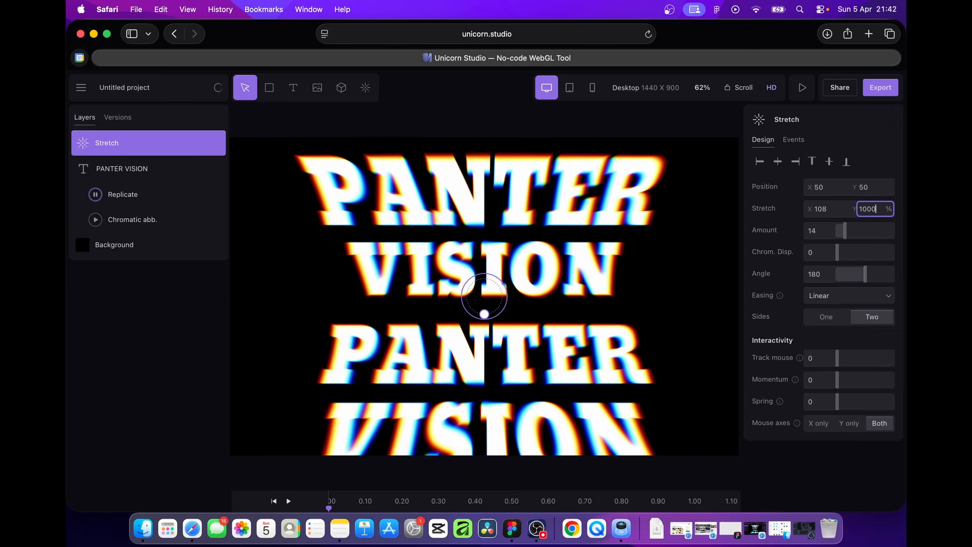
key(Return)
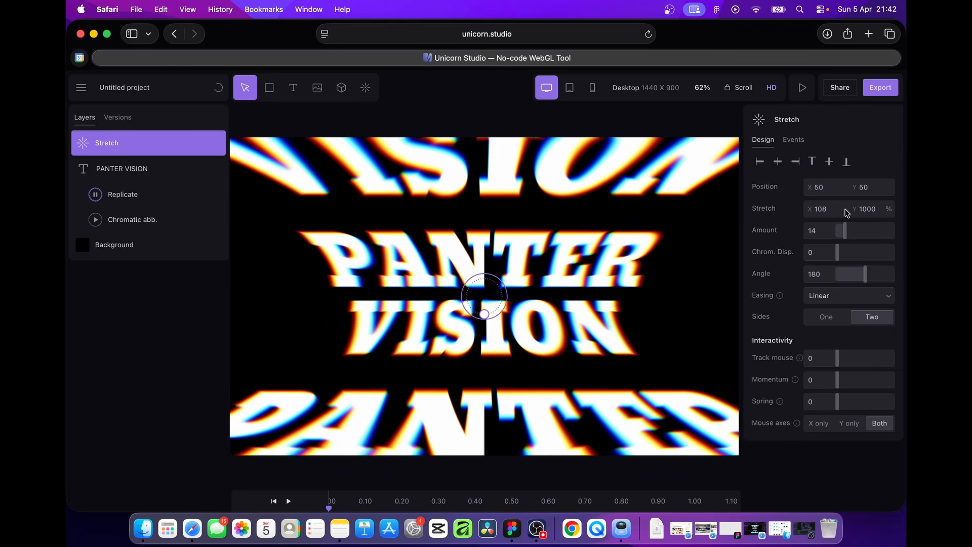
click(825, 209)
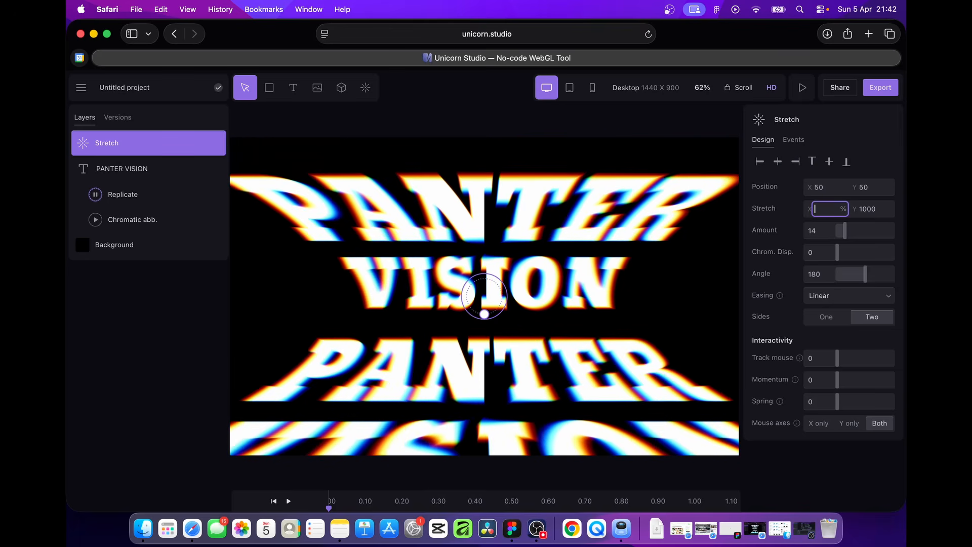
text(400)
key(Return)
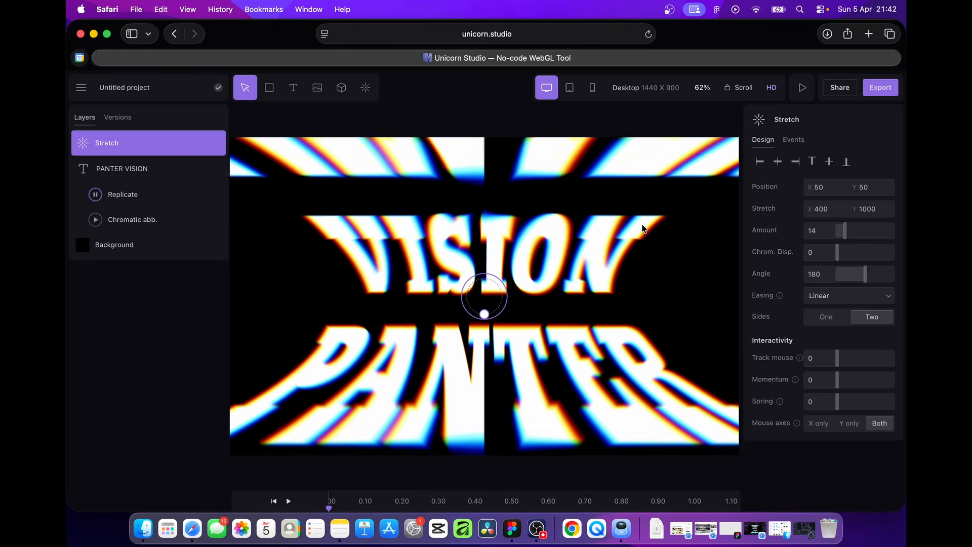
Set the Stretch effect's chromatic dispersion to 94 and its X stretch value to 1000
drag(843, 253, 891, 266)
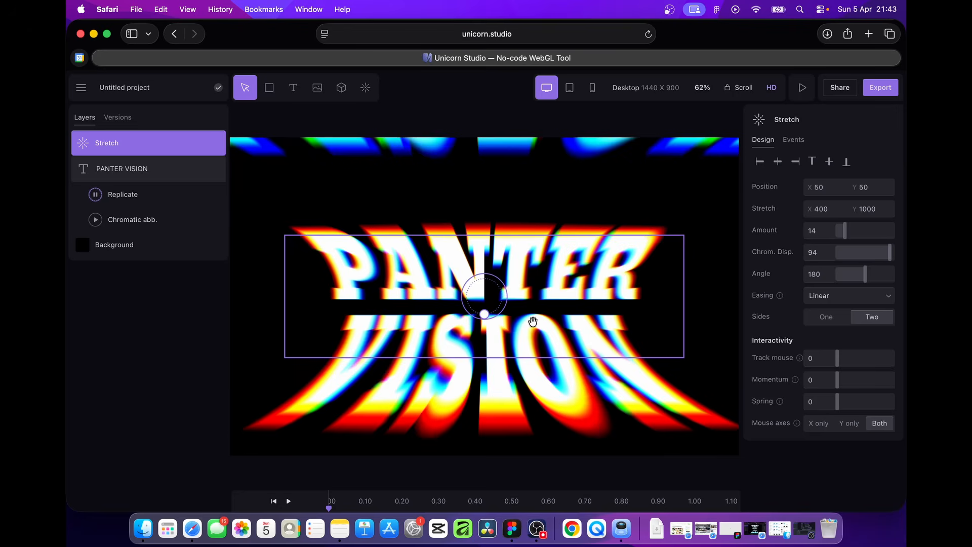
click(825, 213)
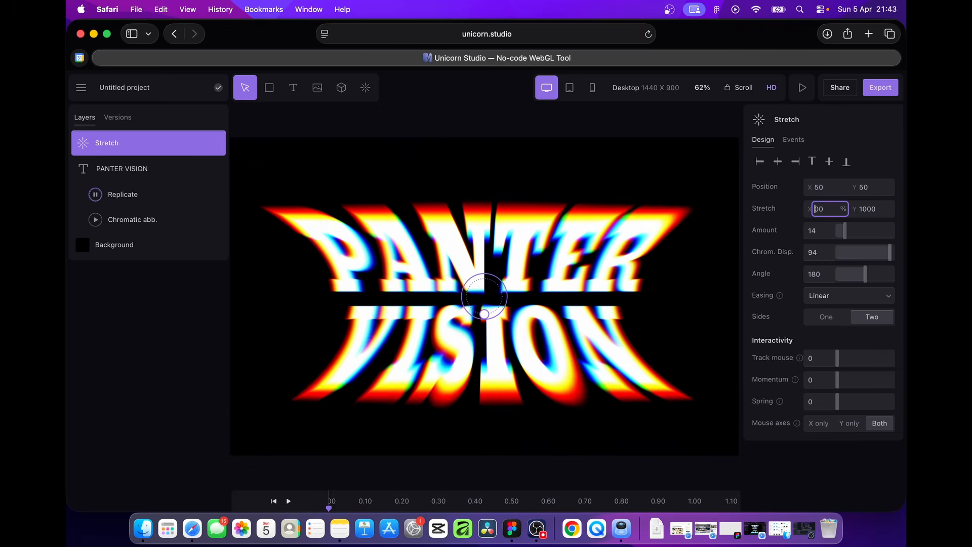
text(87)
key(Return)
click(826, 208)
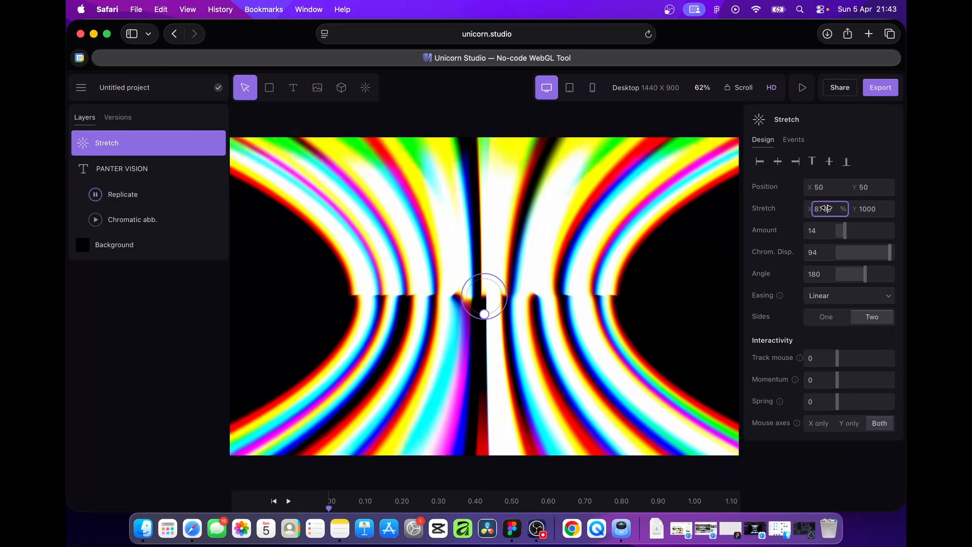
double_click(833, 210)
text(1000)
key(Return)
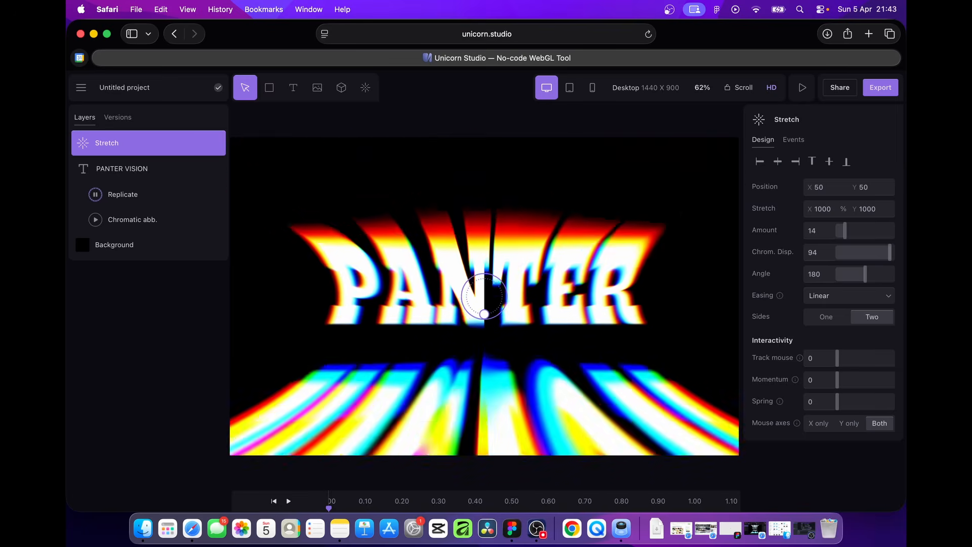
Add a Nineties VHS effect to the scene above the Stretch effect
click(367, 90)
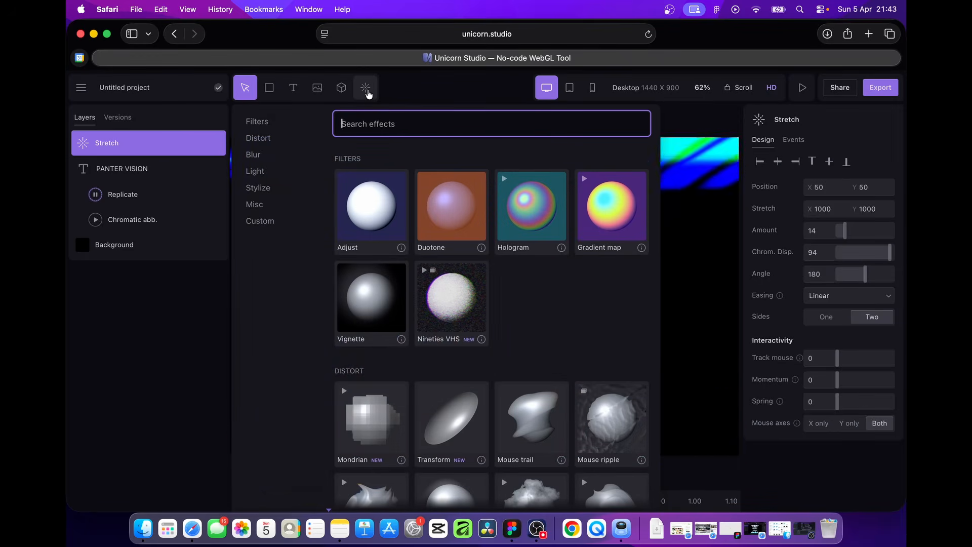
click(451, 299)
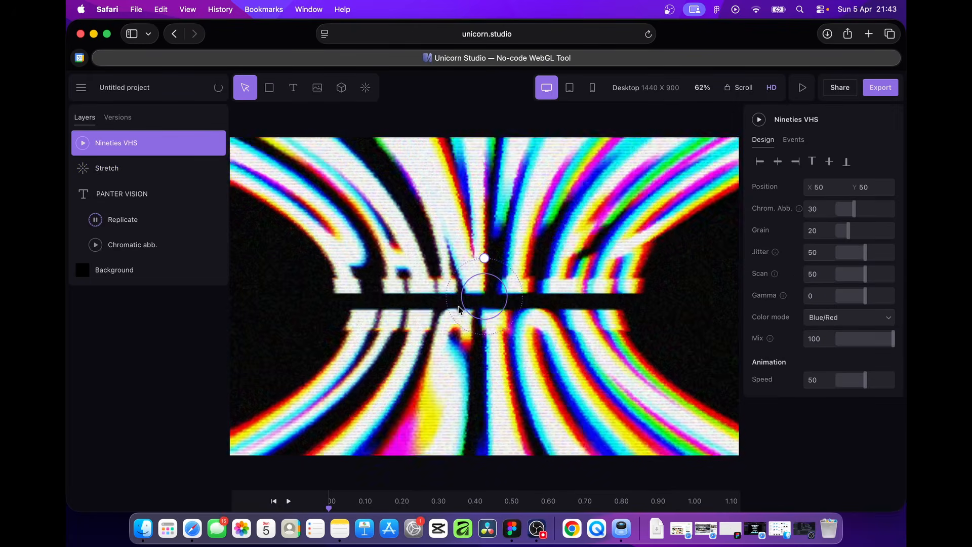